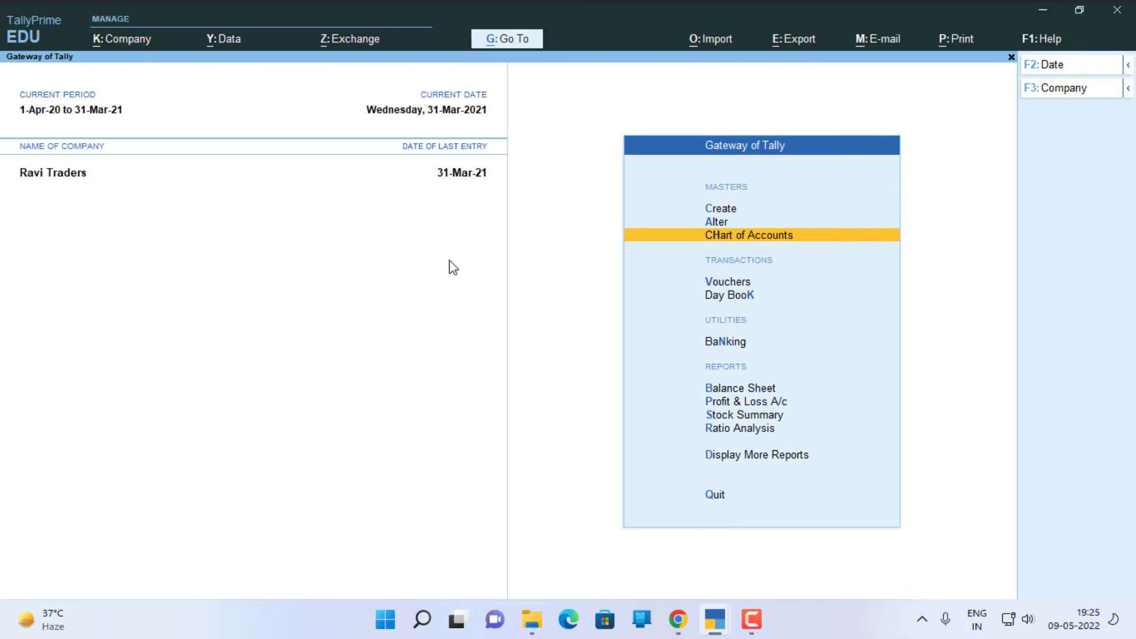
Open the existing Kg unit for alteration from the inventory masters of Ravi Traders.
key("Up")
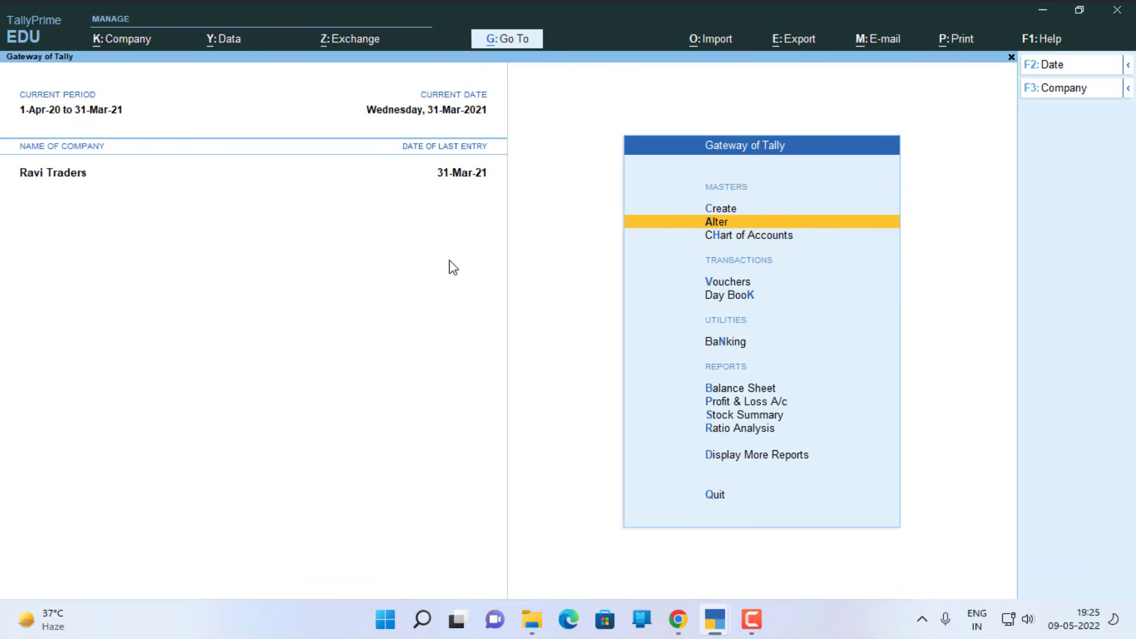
key("Return")
key("Down")
key("Down")
key("Down")
key("Down")
key("Down")
key("Down")
key("Down")
key("Down")
key("Down")
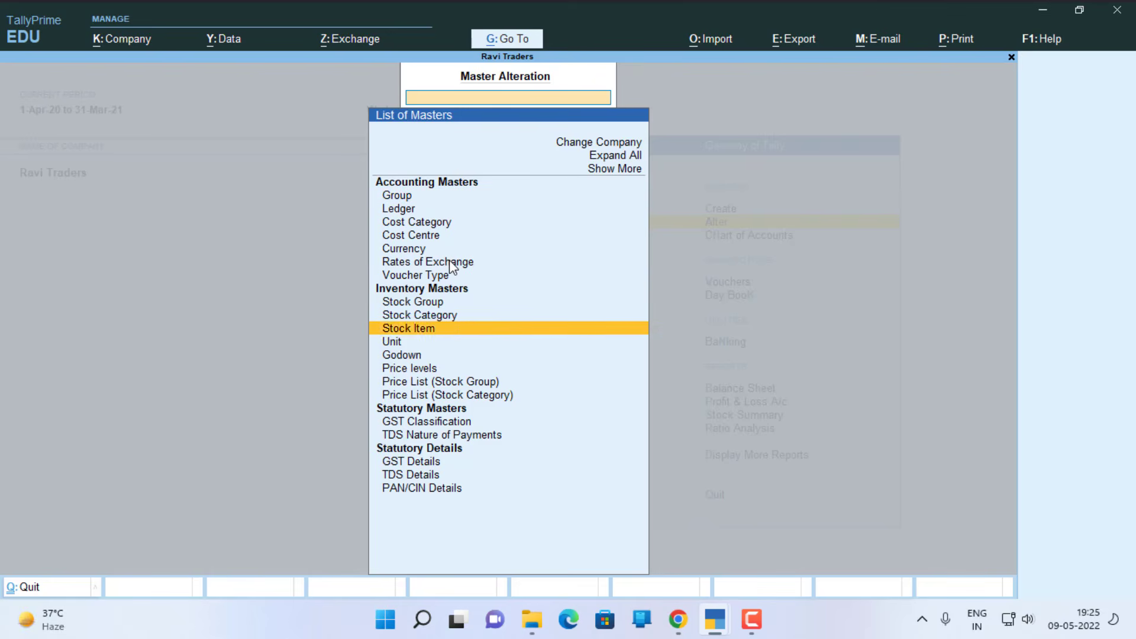
key("Down")
key("Down")
key("Up")
key("Return")
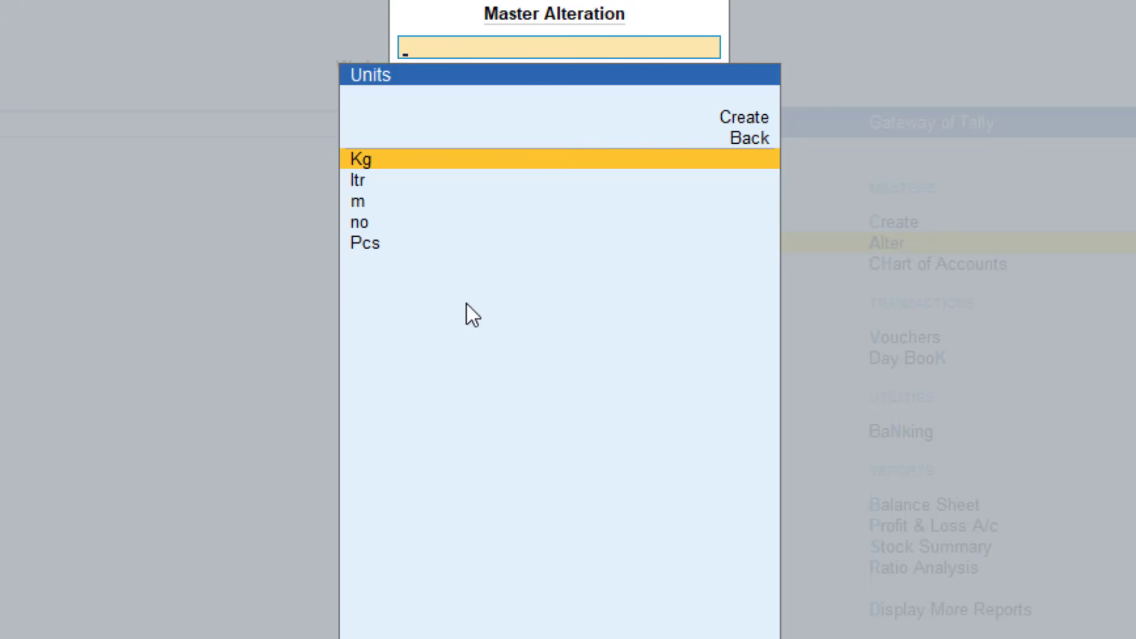
key("Return")
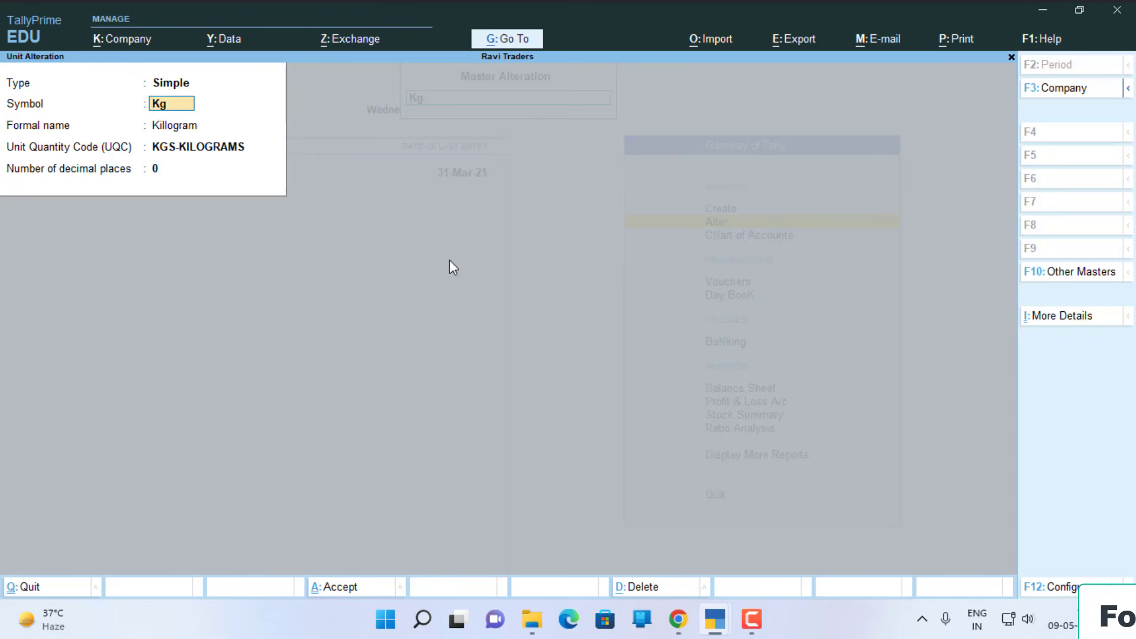
Go through the Kg unit's symbol, formal name, Unit Quantity Code and decimal places without changing them.
key("Return")
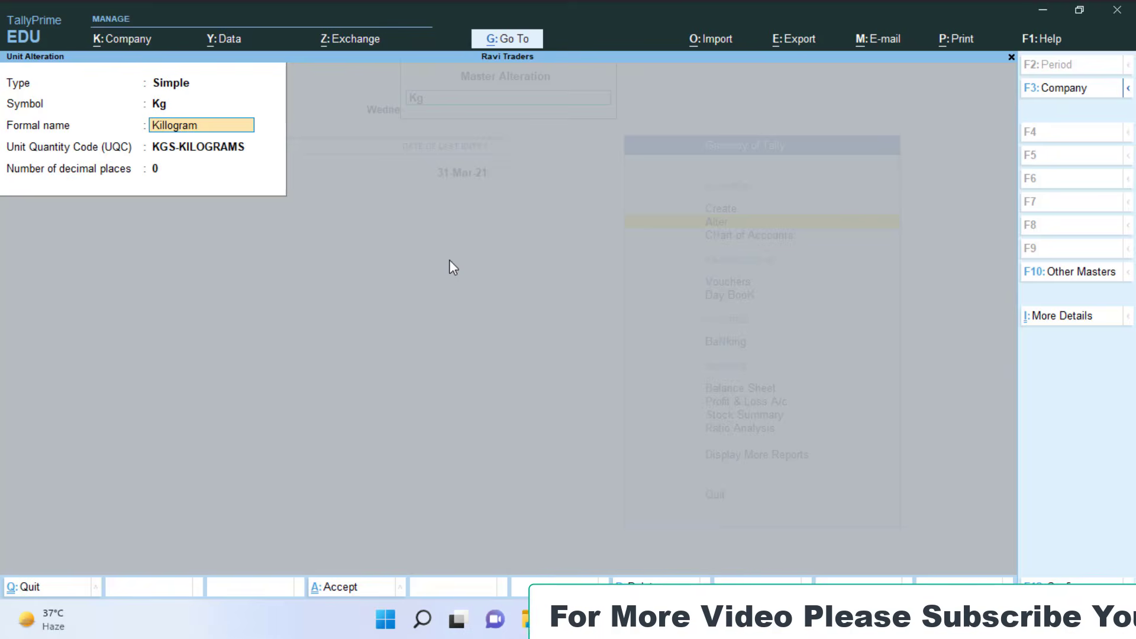
key("Return")
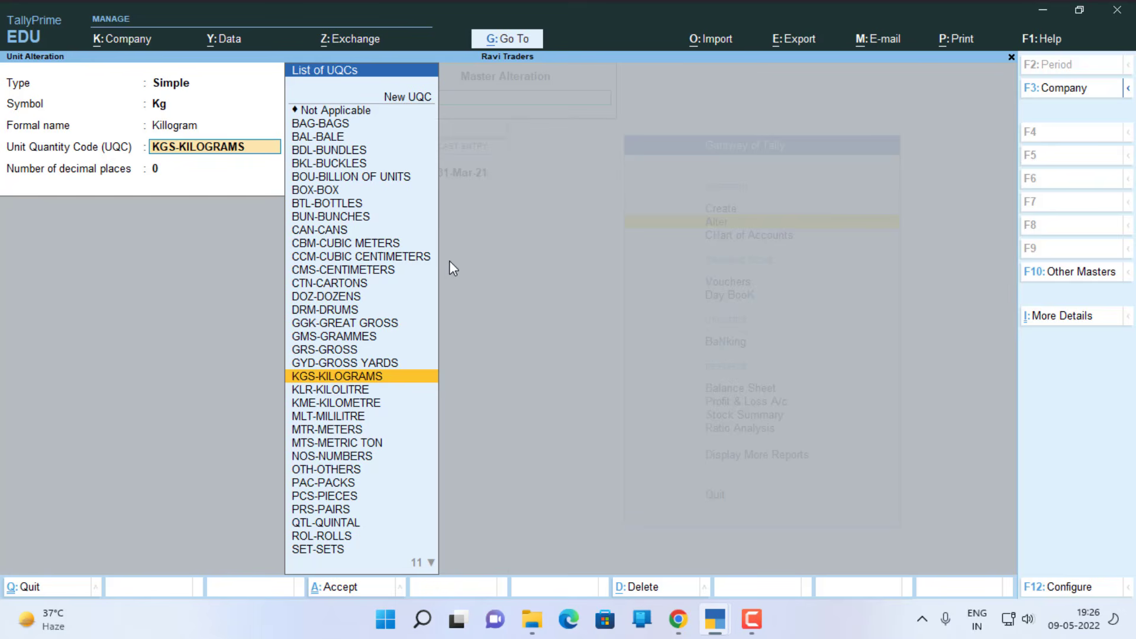
key("Return")
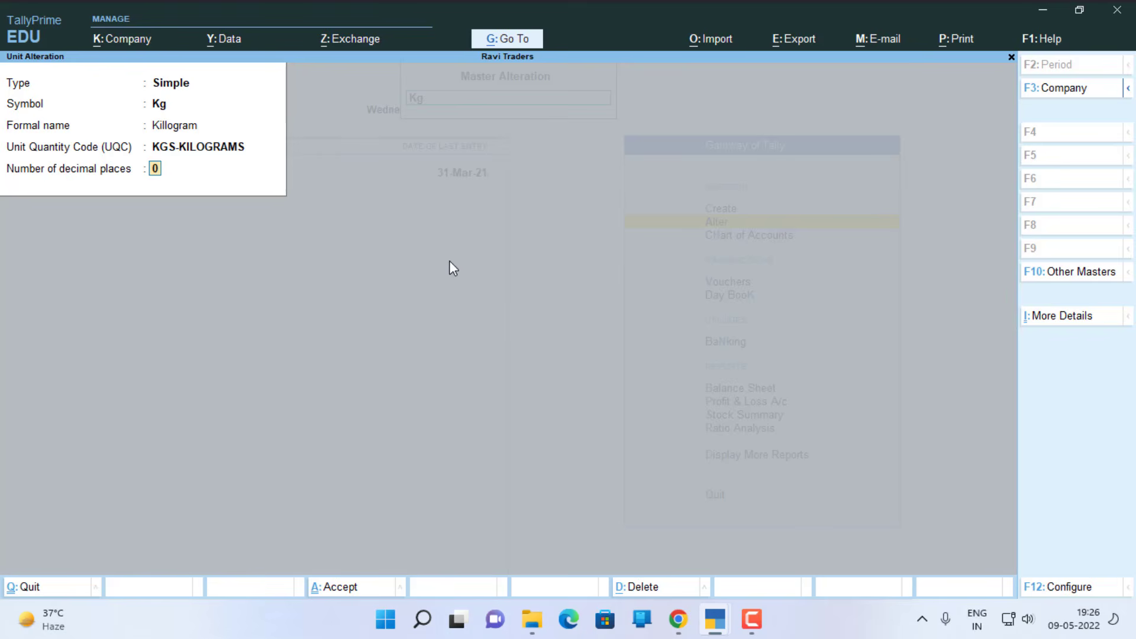
Switch to the Gst Sales Classification company window and check the fields of its unit creation form, then return to the Gateway of Tally.
mouse_move(715, 634)
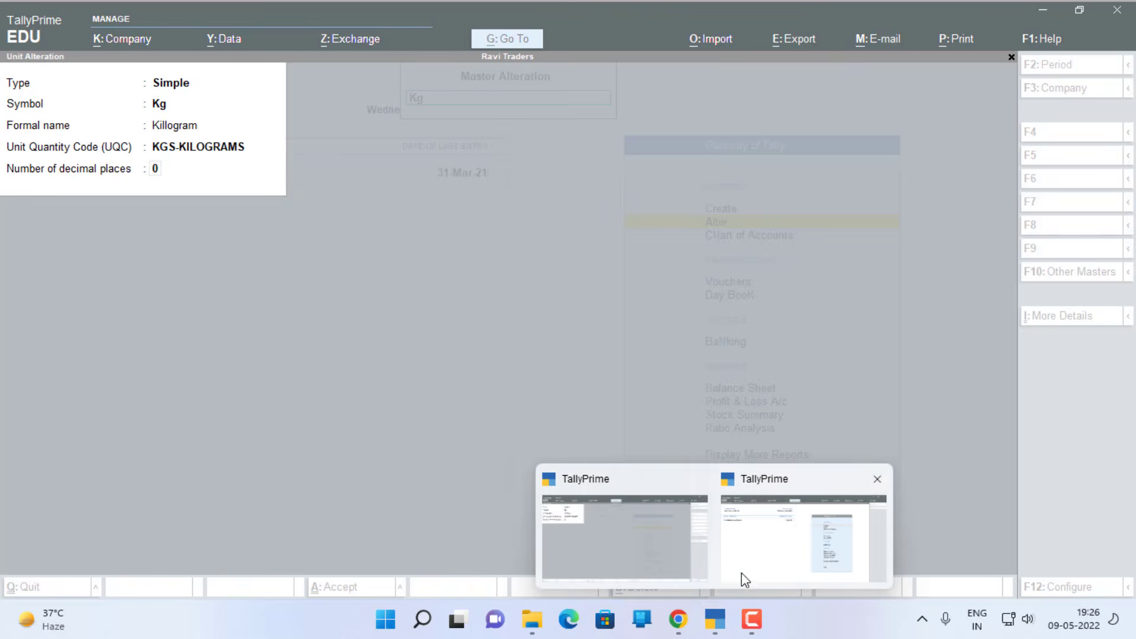
left_click(700, 554)
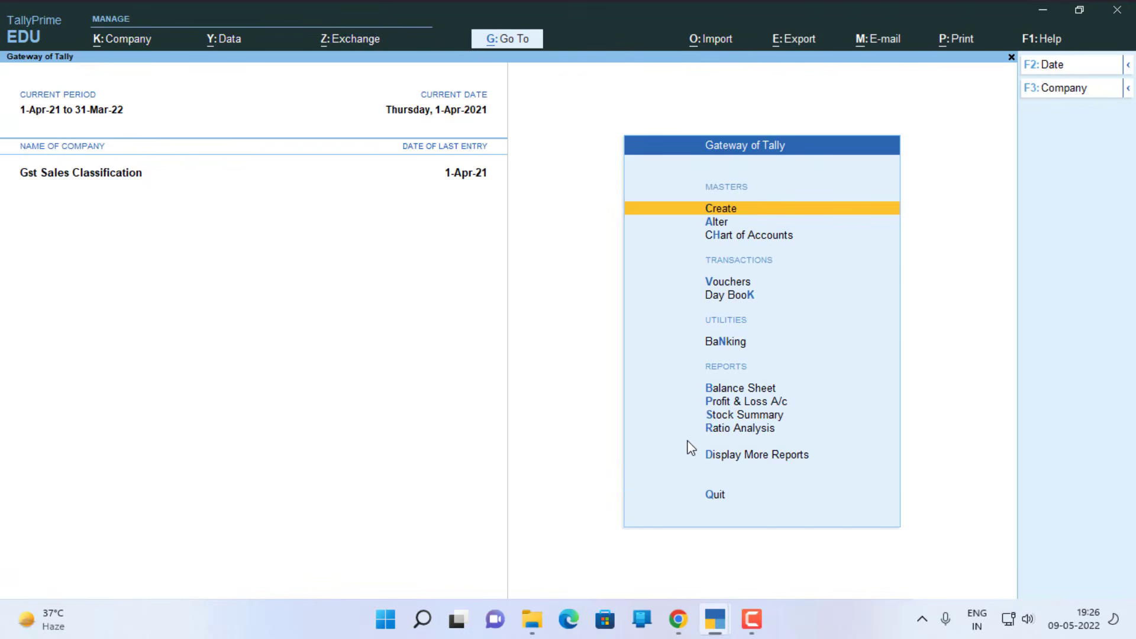
key("Return")
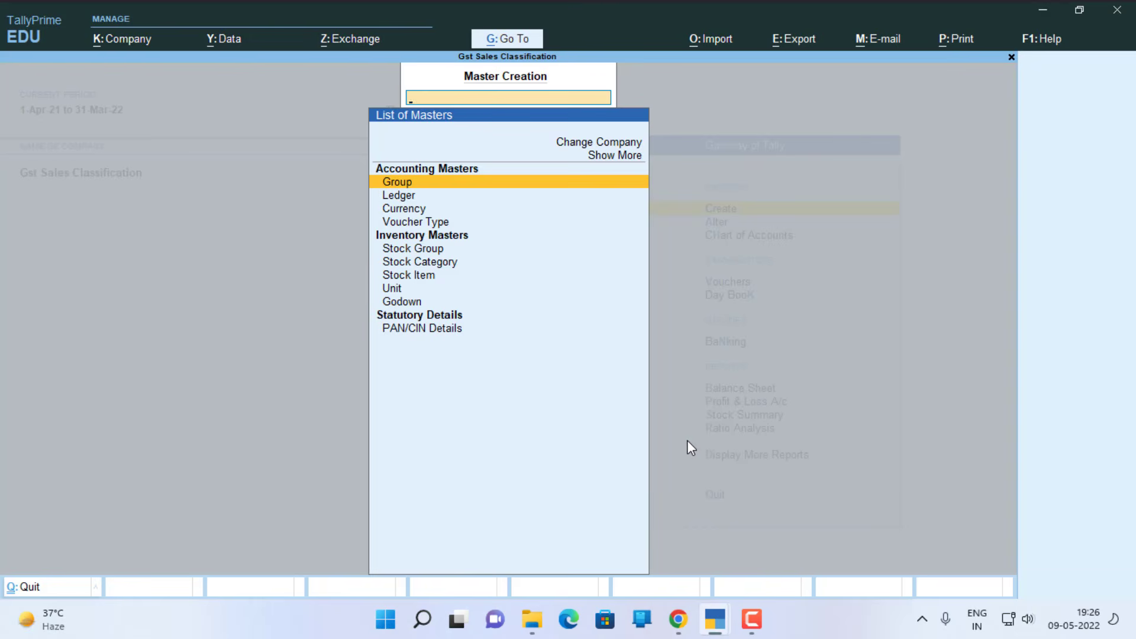
key("Down")
key("Down")
key("Down")
key("Down")
key("Down")
key("Down")
key("Down")
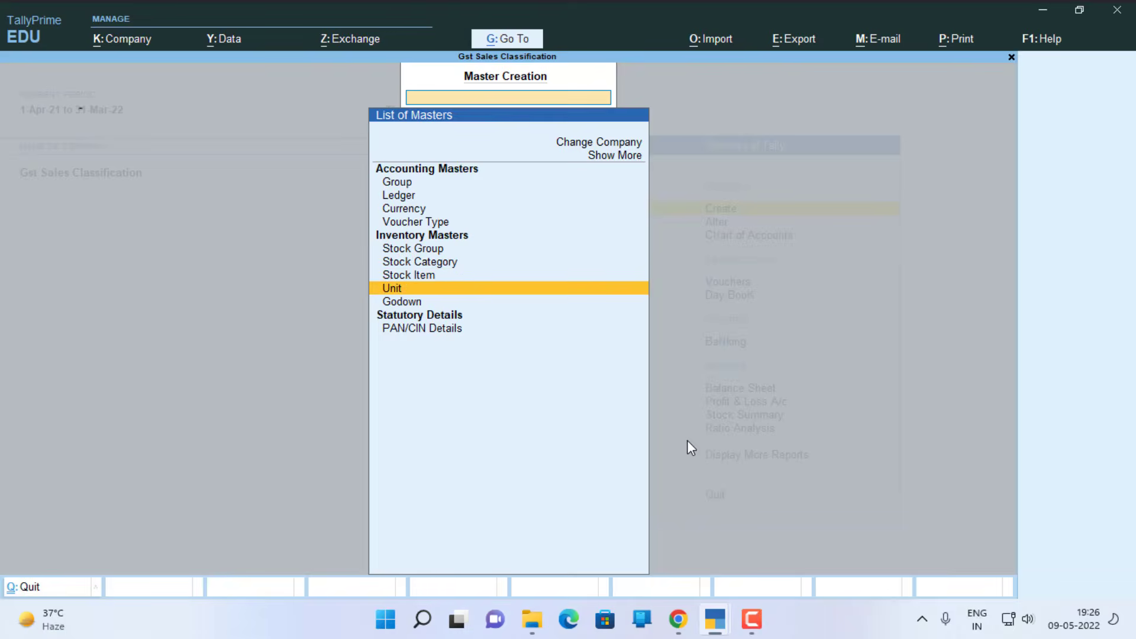
key("Return")
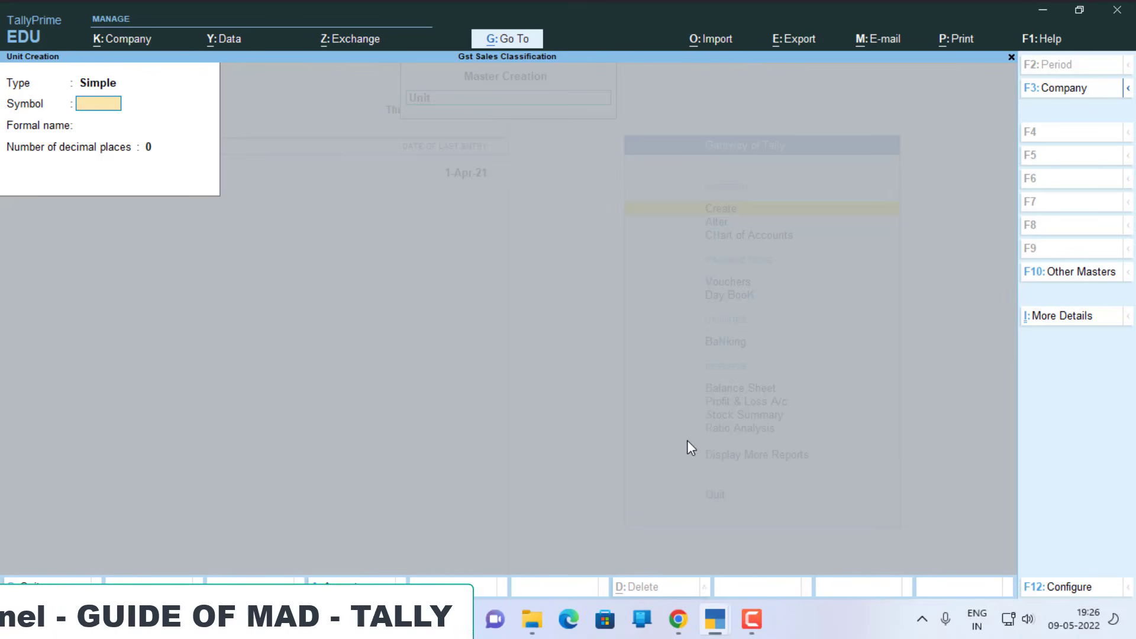
key("Escape")
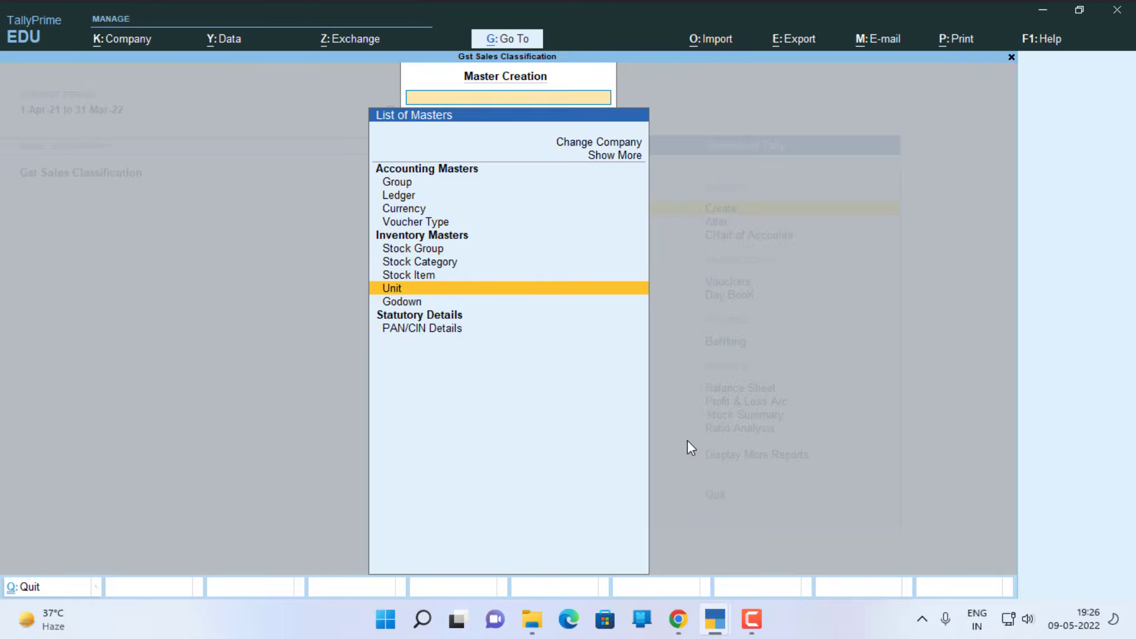
key("Escape")
Check the GST setting in the Gst Sales Classification company features and quit without changes.
key("F11")
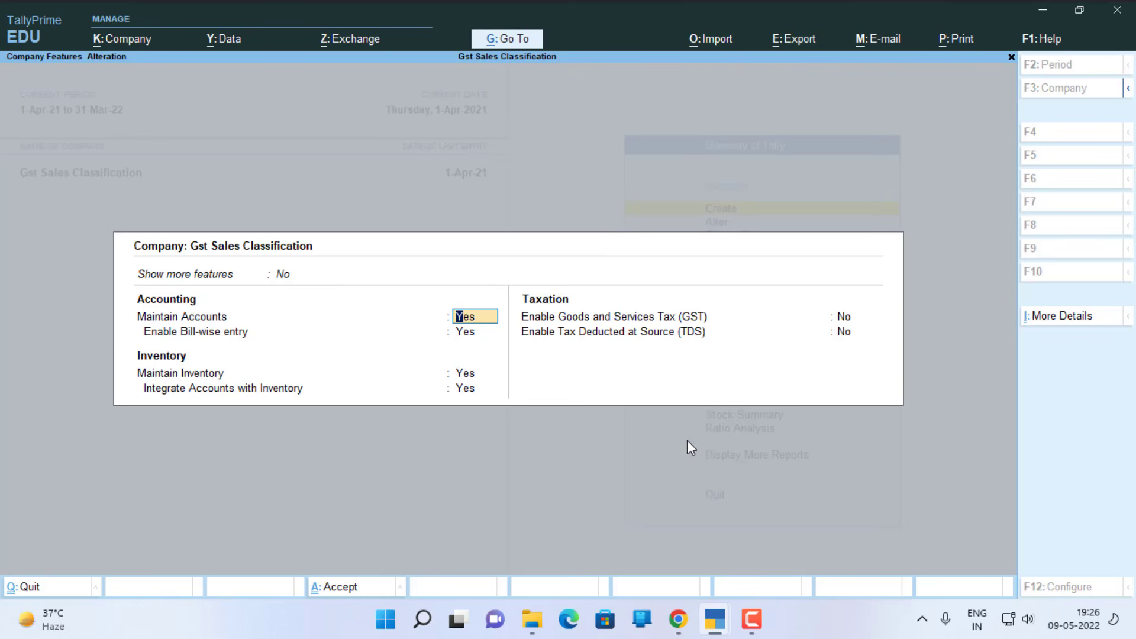
key("Escape")
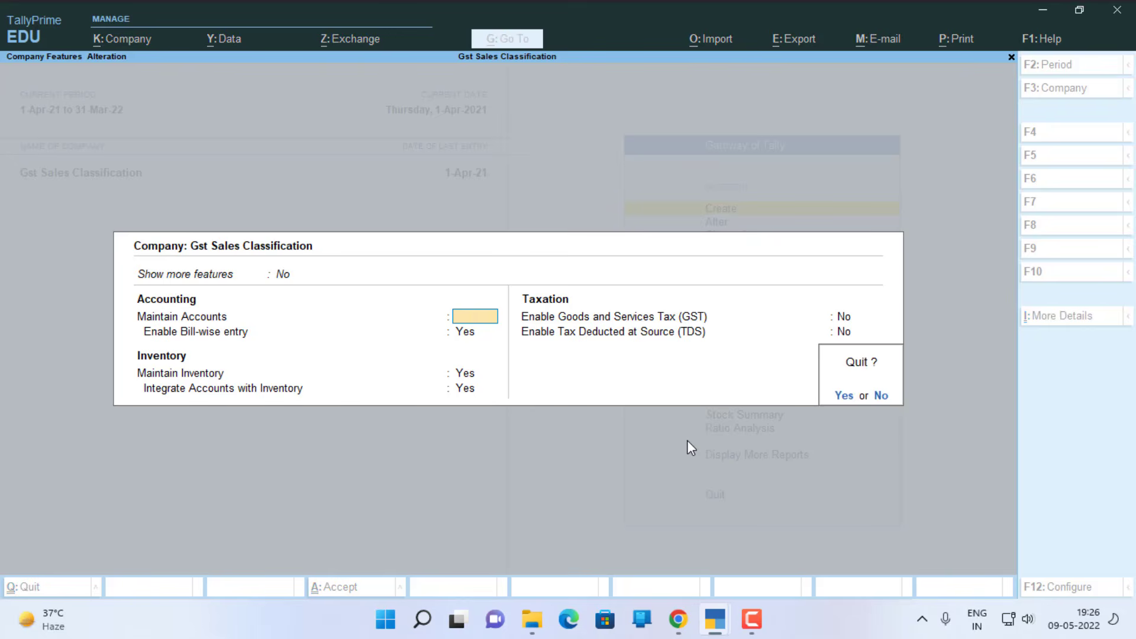
key("y")
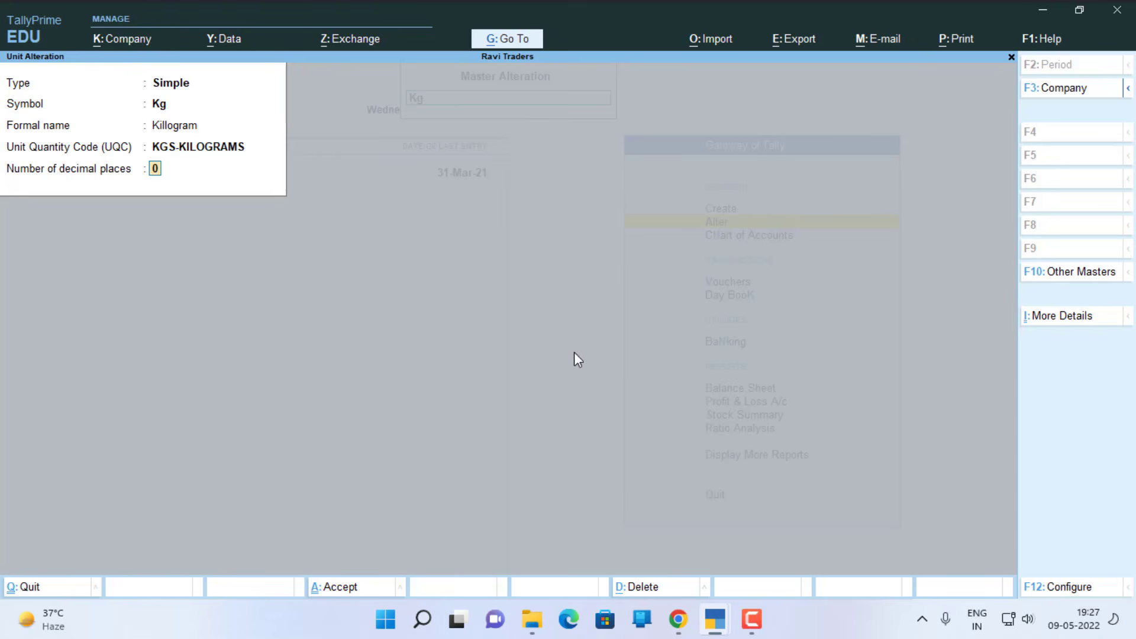
In the Ravi Traders window, close and reopen the Kg unit to review its Unit Quantity Code, quitting without changes.
key("Escape")
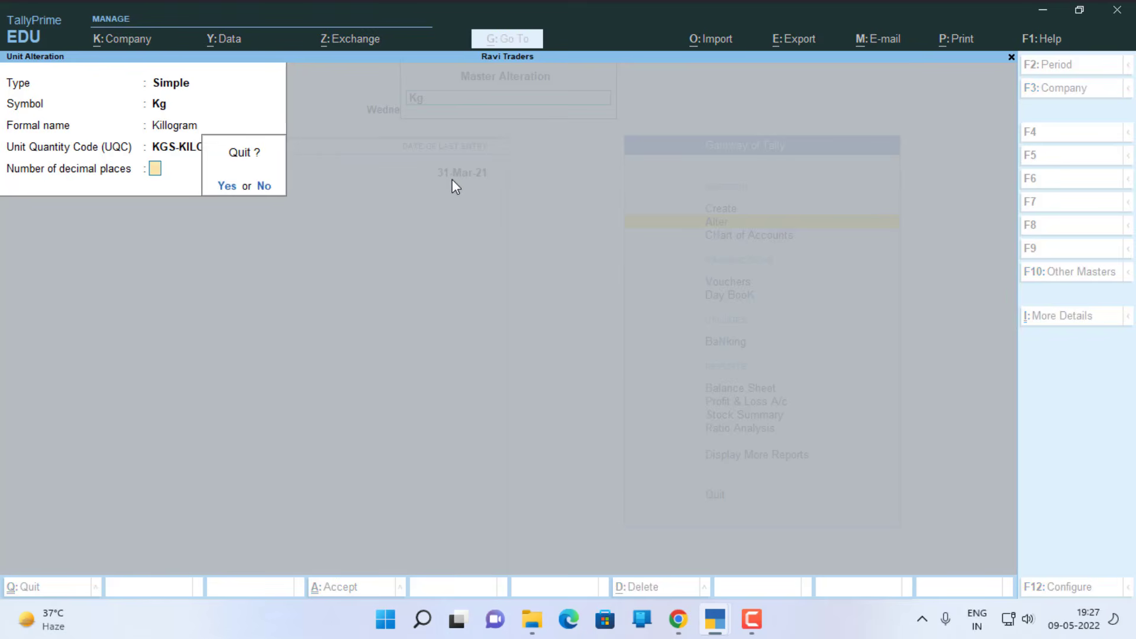
key("y")
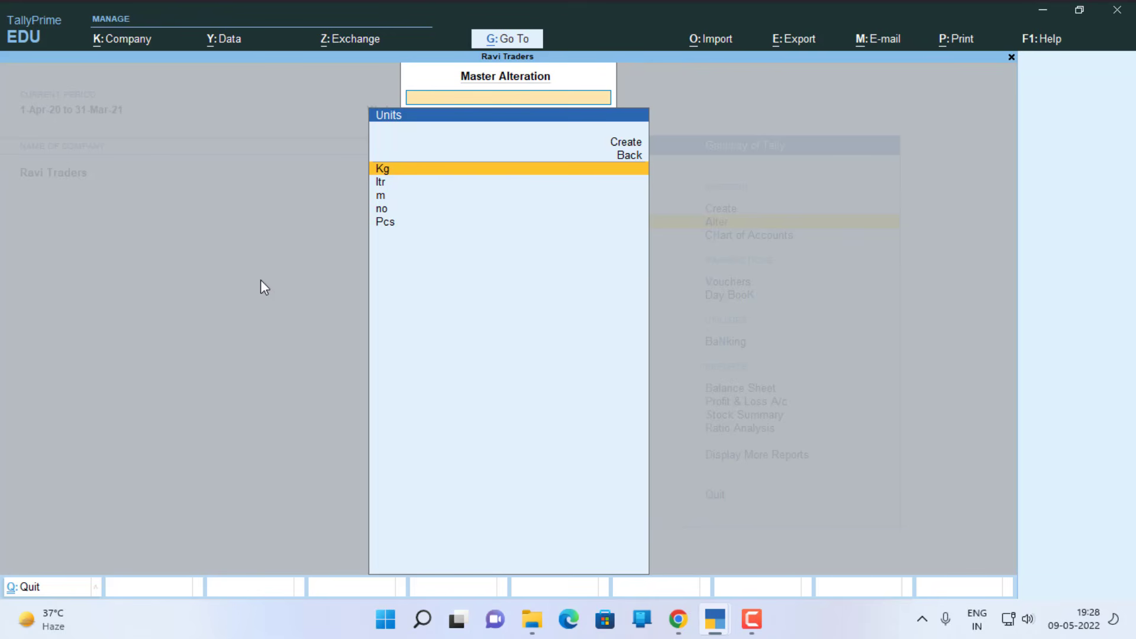
key("Return")
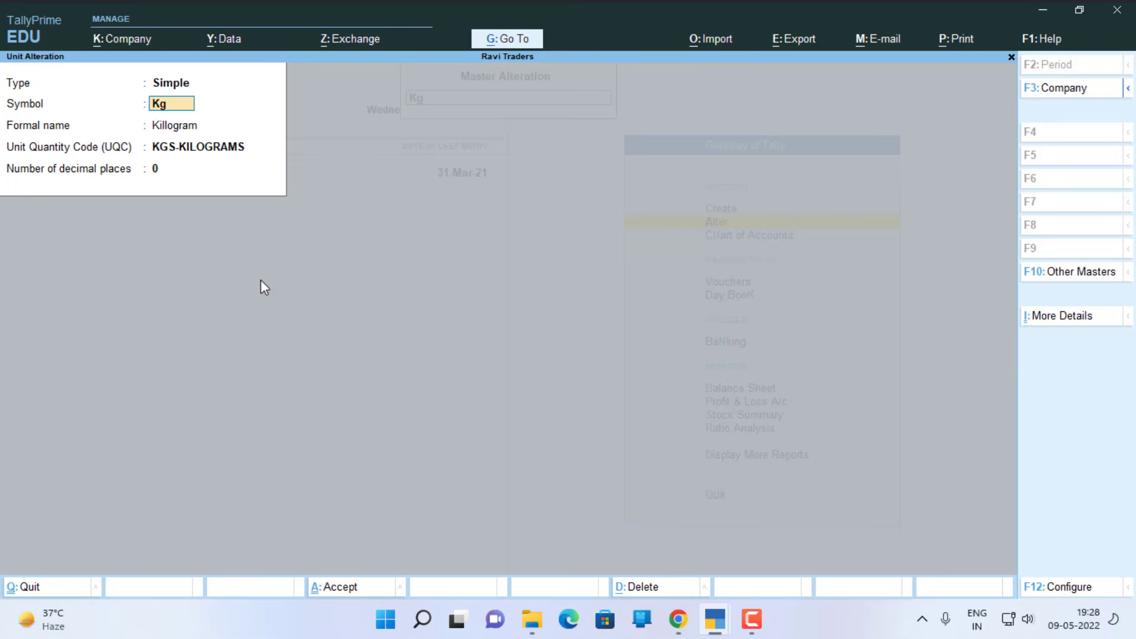
key("Return")
key("Return")
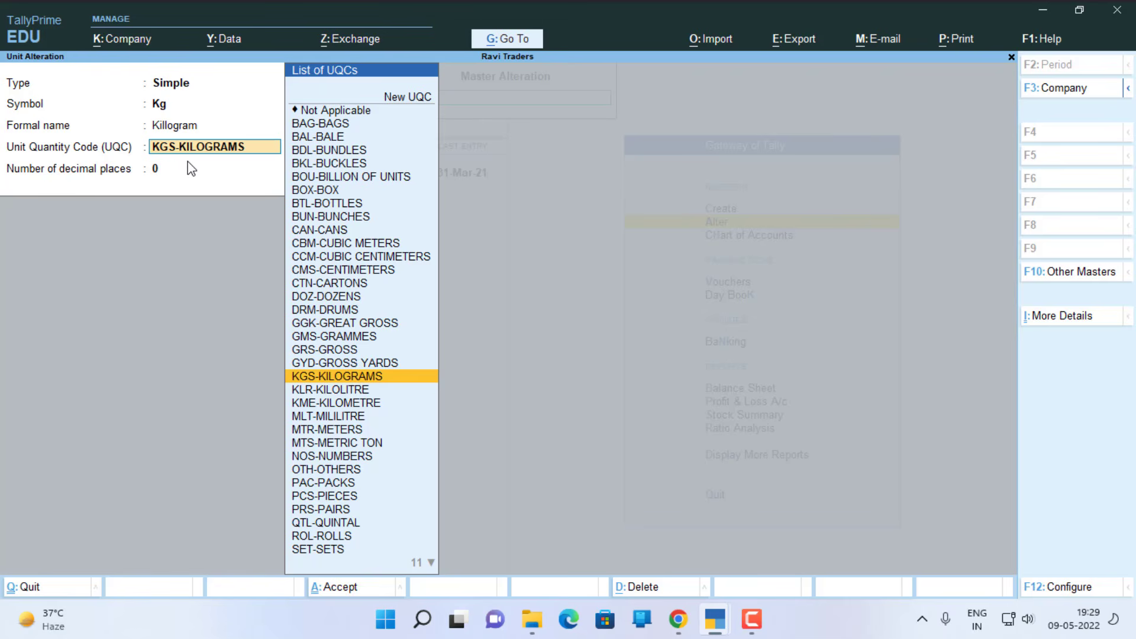
key("Escape")
key("y")
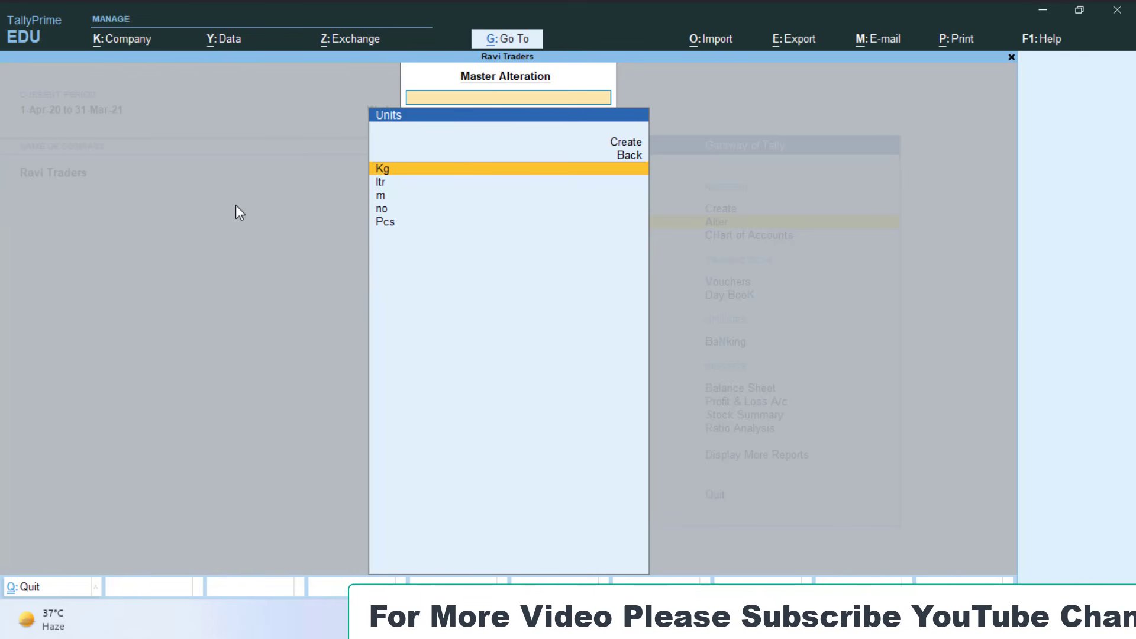
Look through the other units available for alteration and return to the Gateway of Tally.
key("Down")
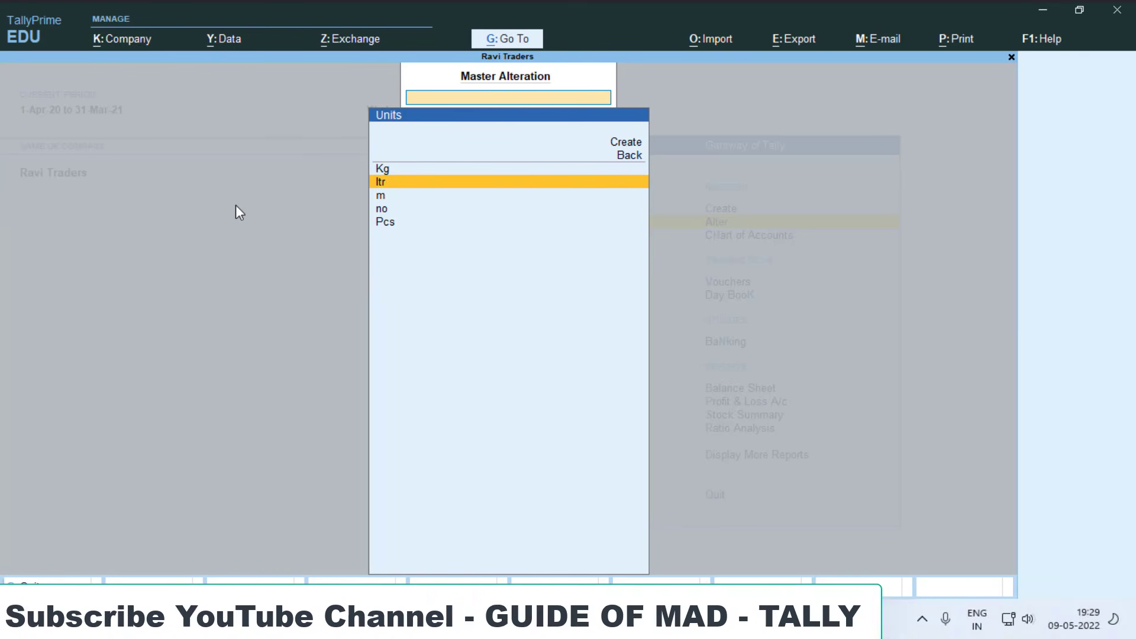
key("Down")
key("Down")
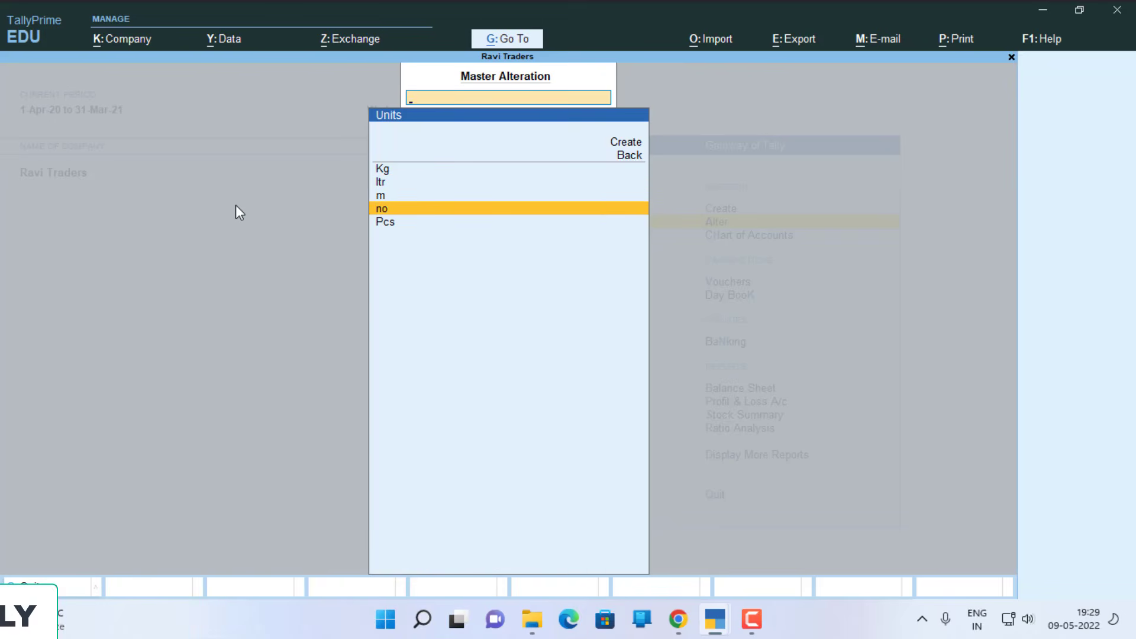
key("Escape")
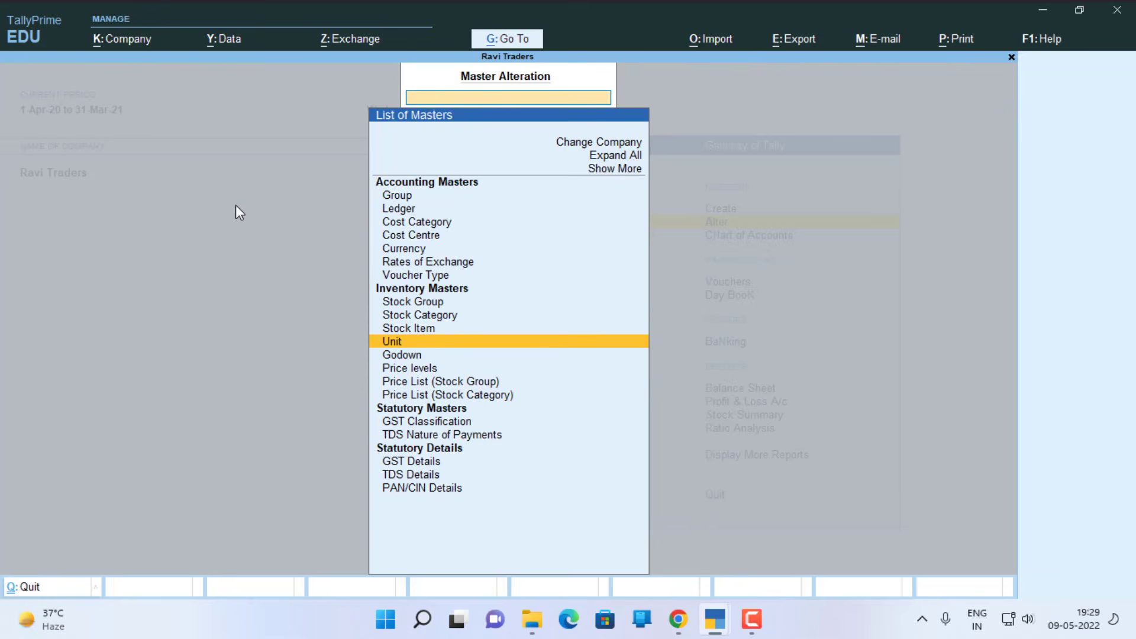
key("Escape")
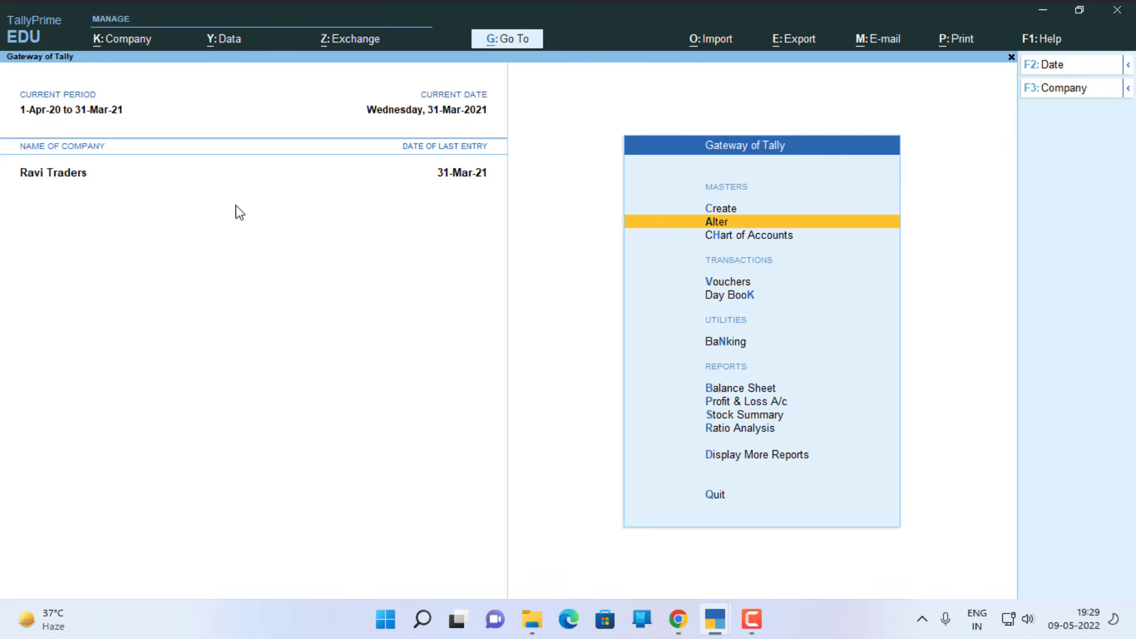
Open the list of Stock Items from the Chart of Accounts.
key("Down")
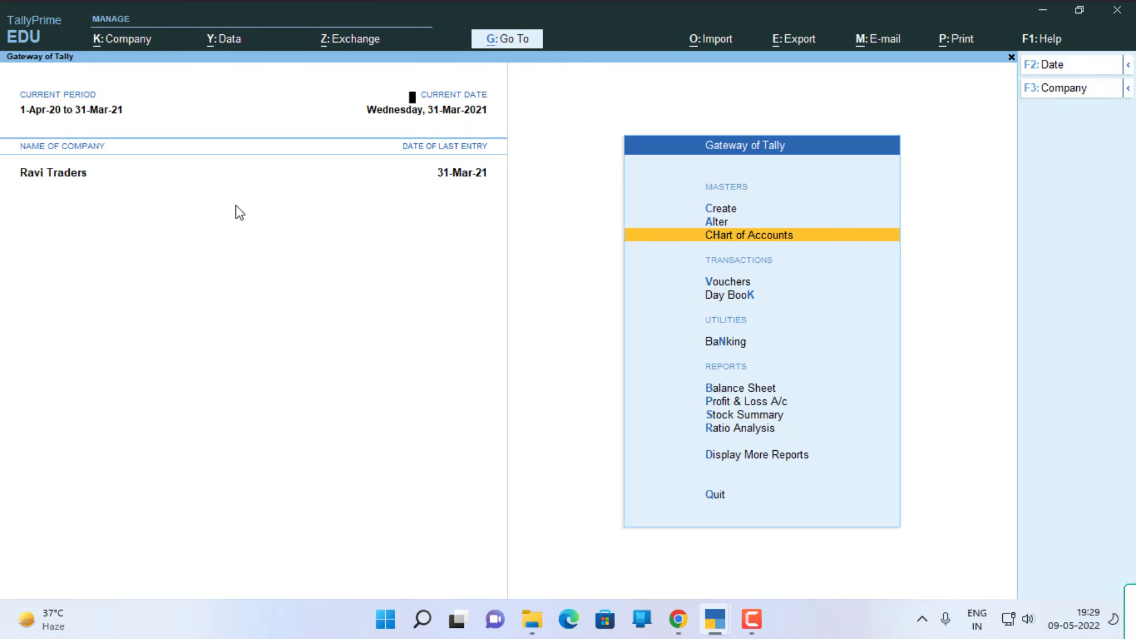
key("Return")
key("Down")
key("Down")
key("Down")
key("Down")
key("Down")
key("Down")
key("Down")
key("Down")
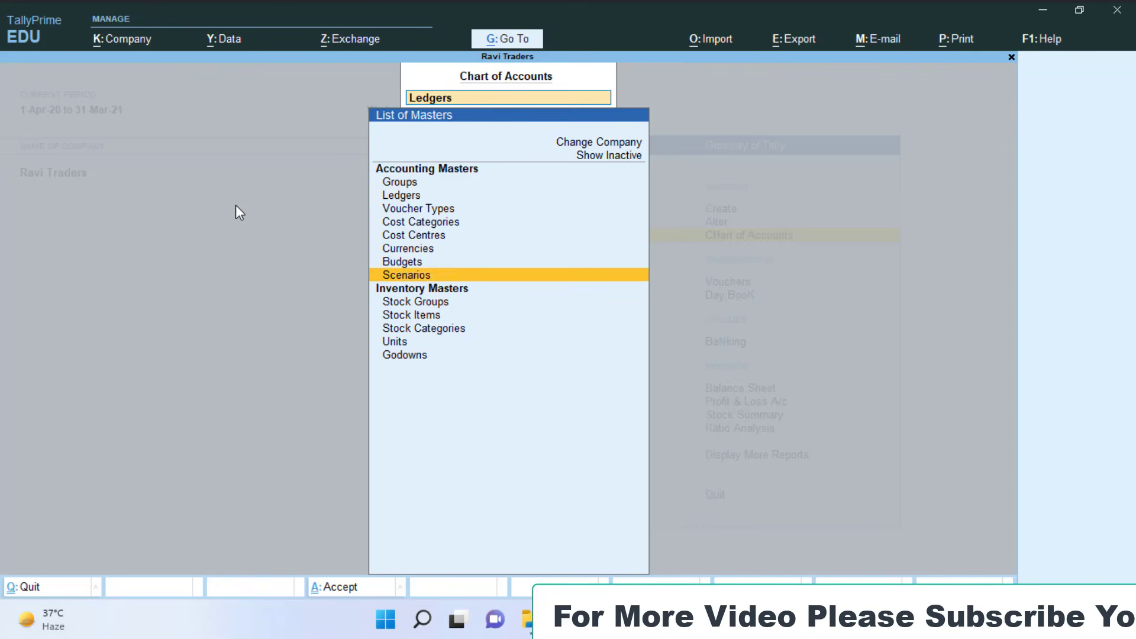
key("Return")
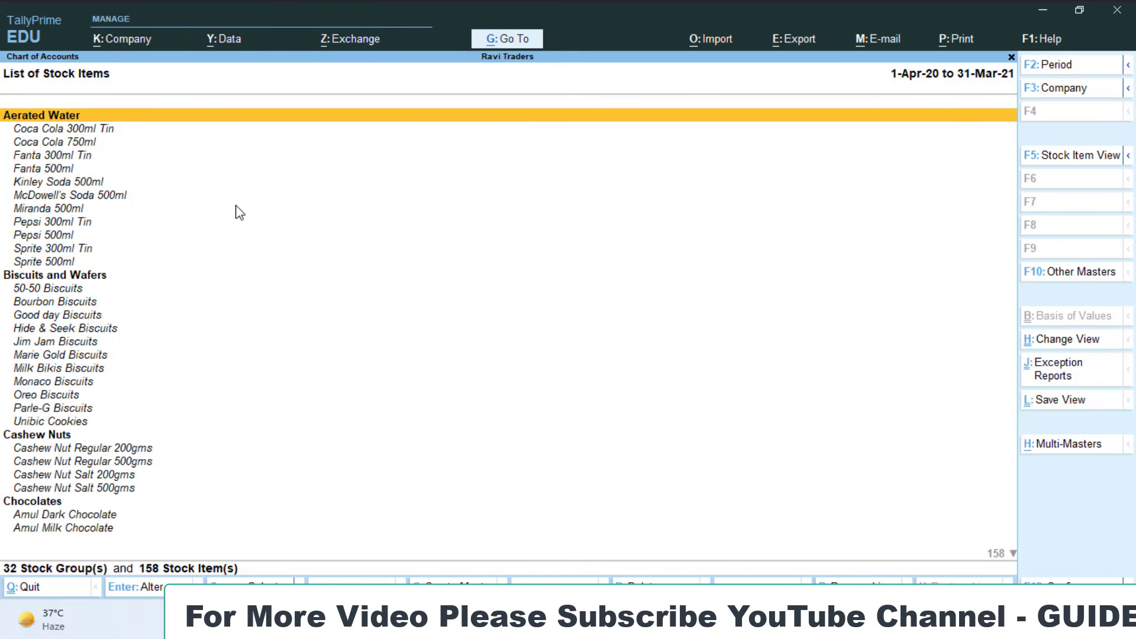
Open the Map UoM - UQC exception report for the stock items.
key("ctrl")
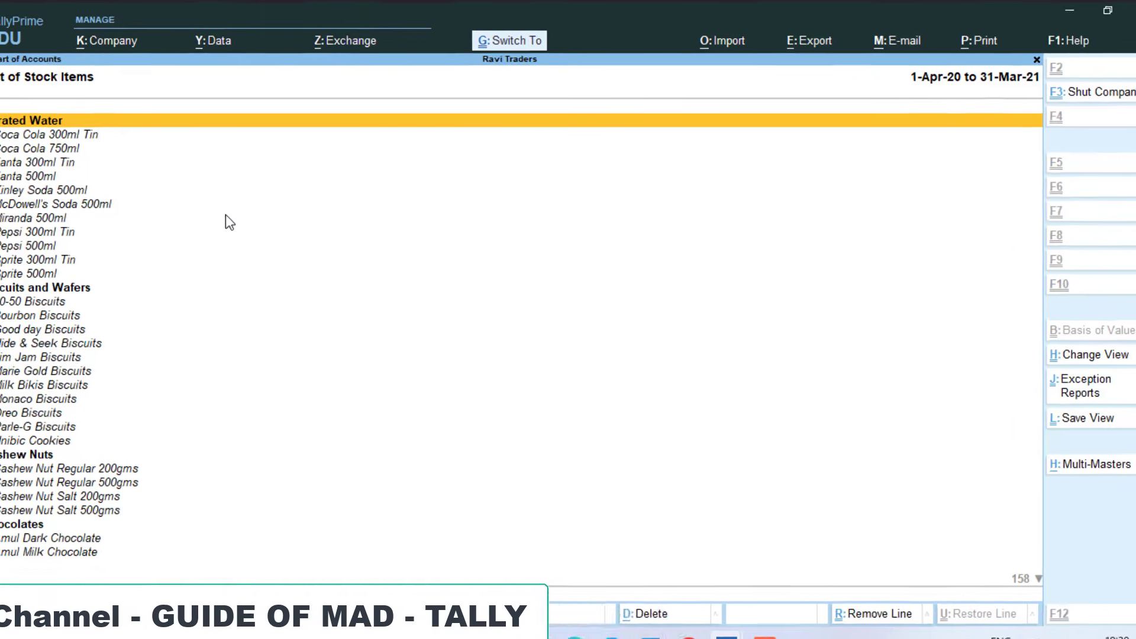
key("ctrl+j")
key("Down")
key("Down")
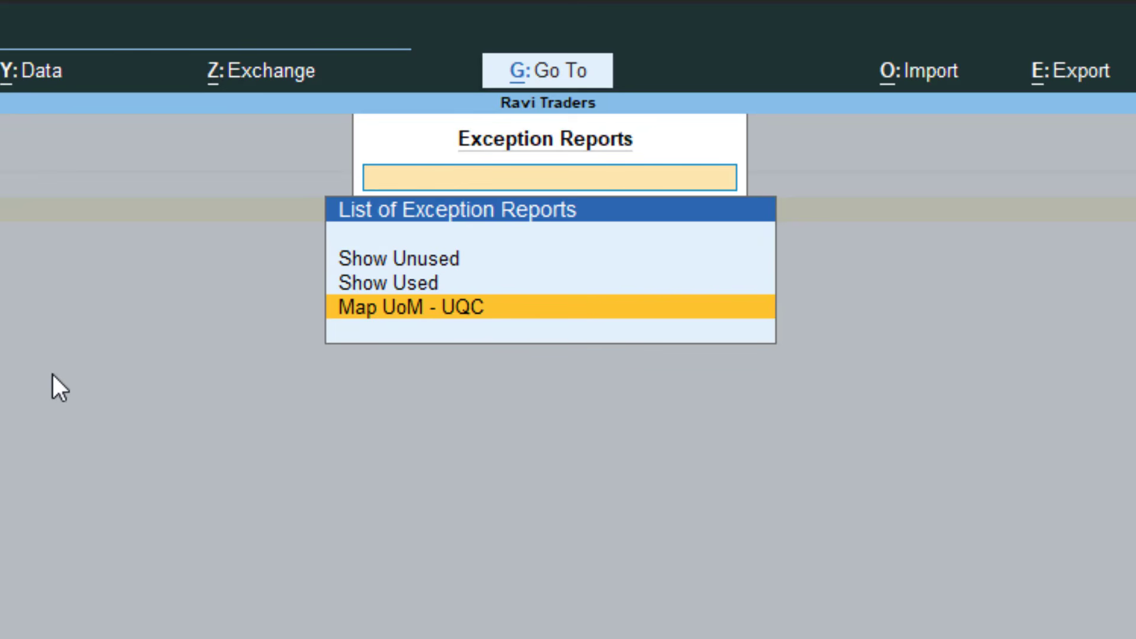
key("Return")
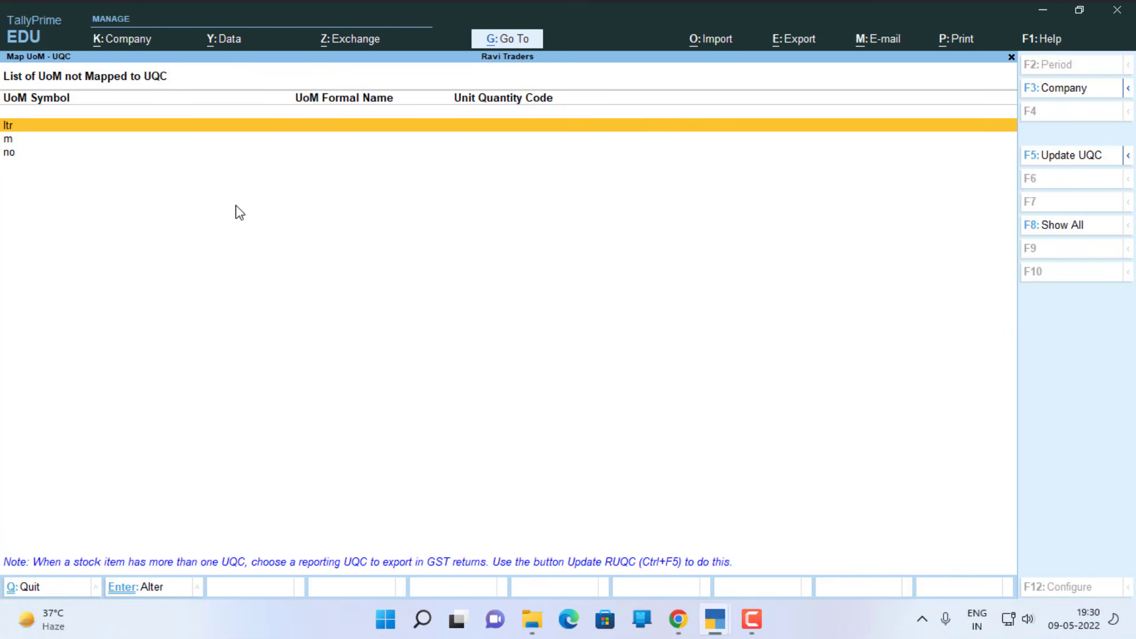
Start updating the unmapped units and assign the Unit Quantity Code KLR-KILOLITRE to ltr.
key("Return")
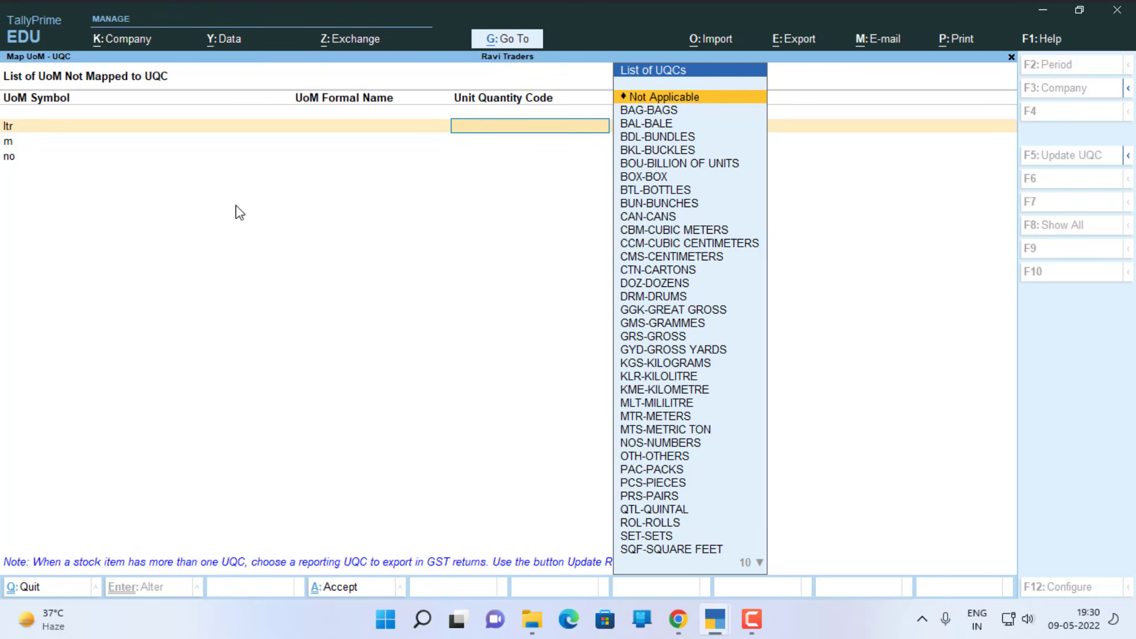
type("k")
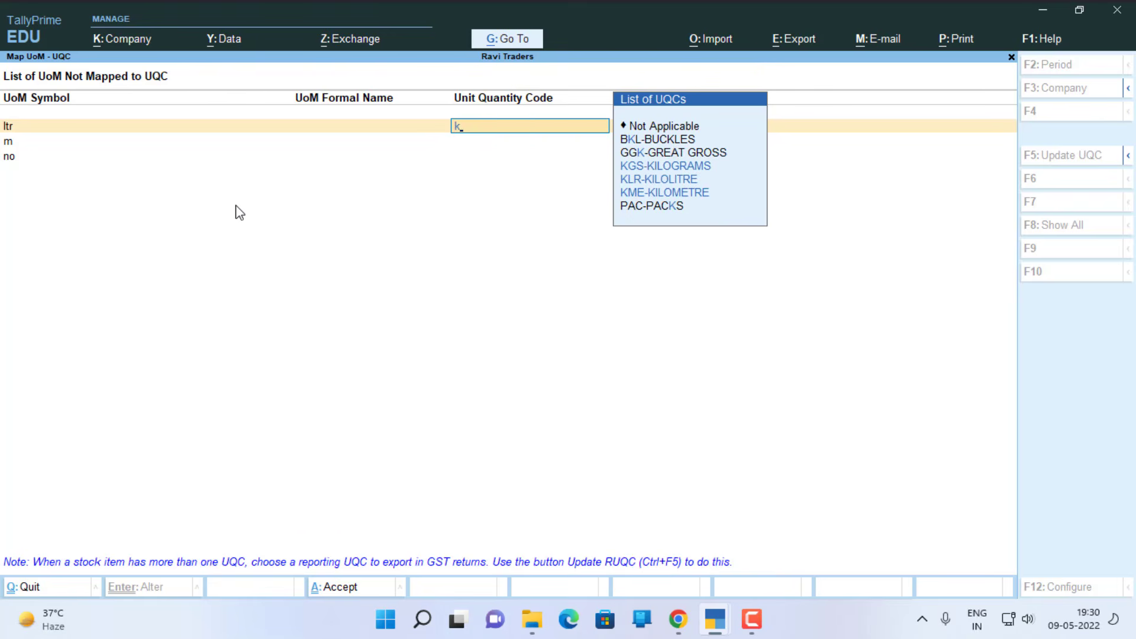
key("Down")
key("Down")
key("Down")
key("Down")
key("Return")
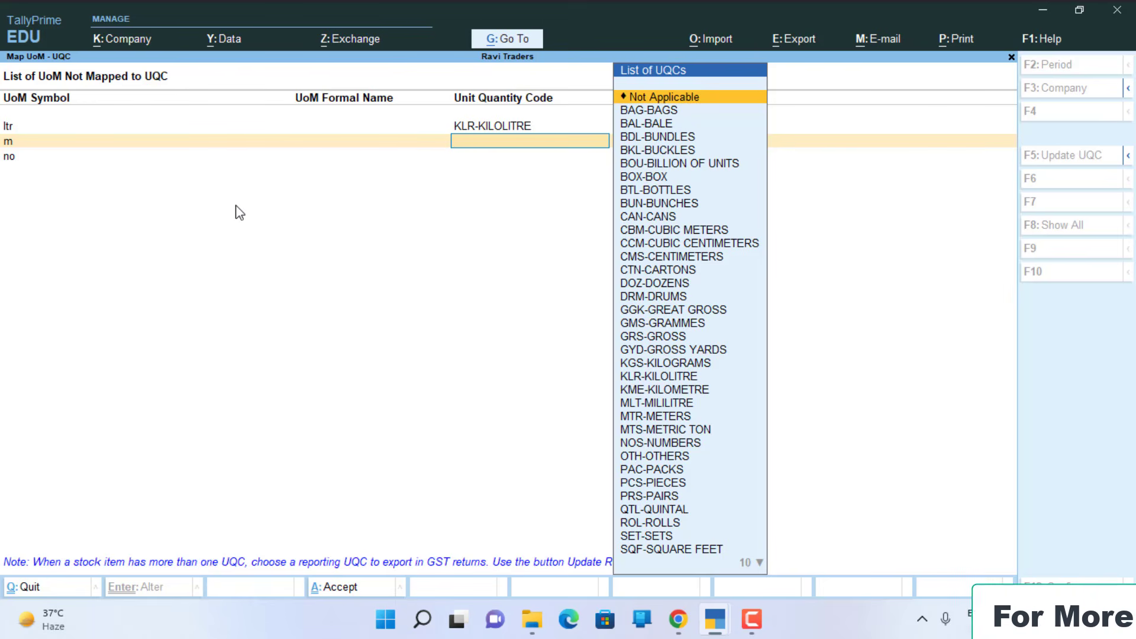
Assign the Unit Quantity Code MTR-METERS to the unit m.
type("m")
key("Down")
key("Down")
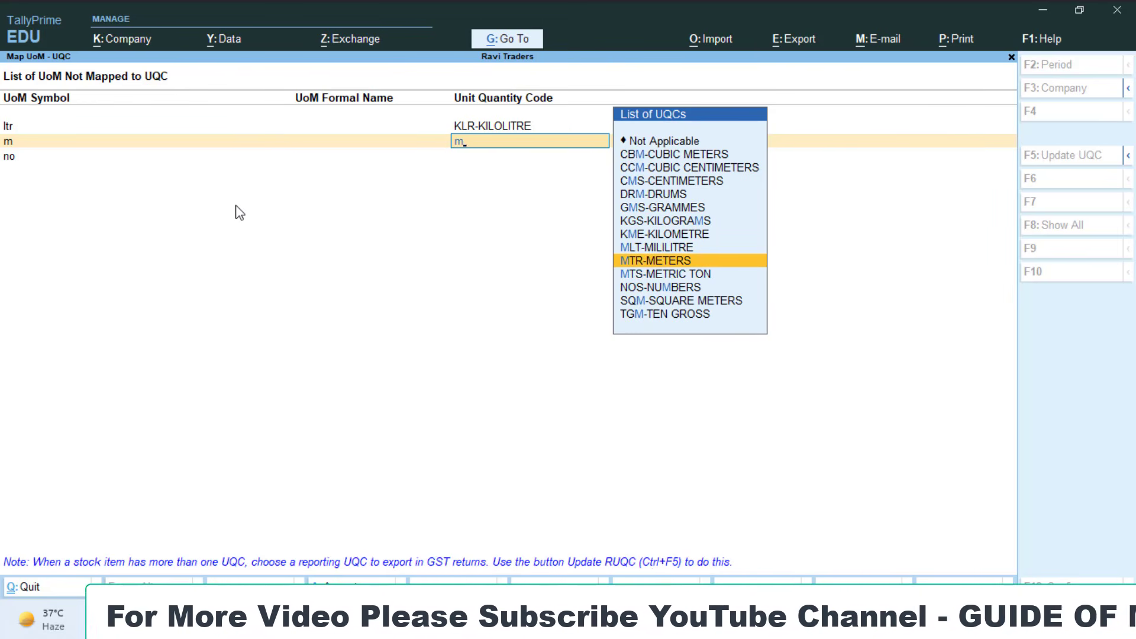
key("Return")
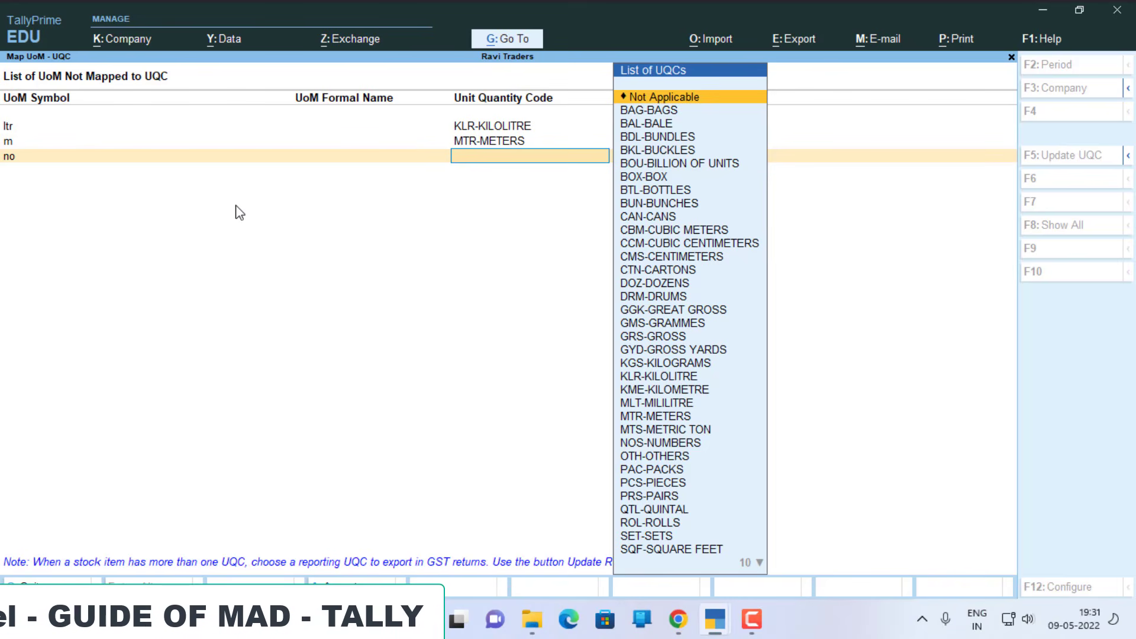
Assign the Unit Quantity Code NOS-NUMBERS to the unit no and accept the updated unit mappings.
type("no")
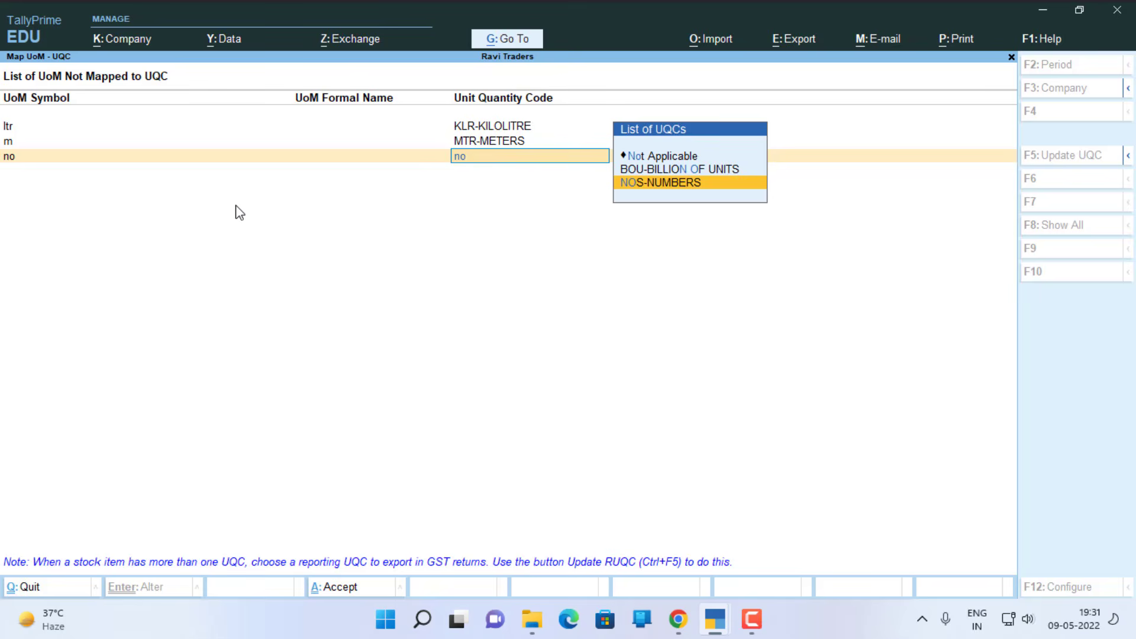
key("Return")
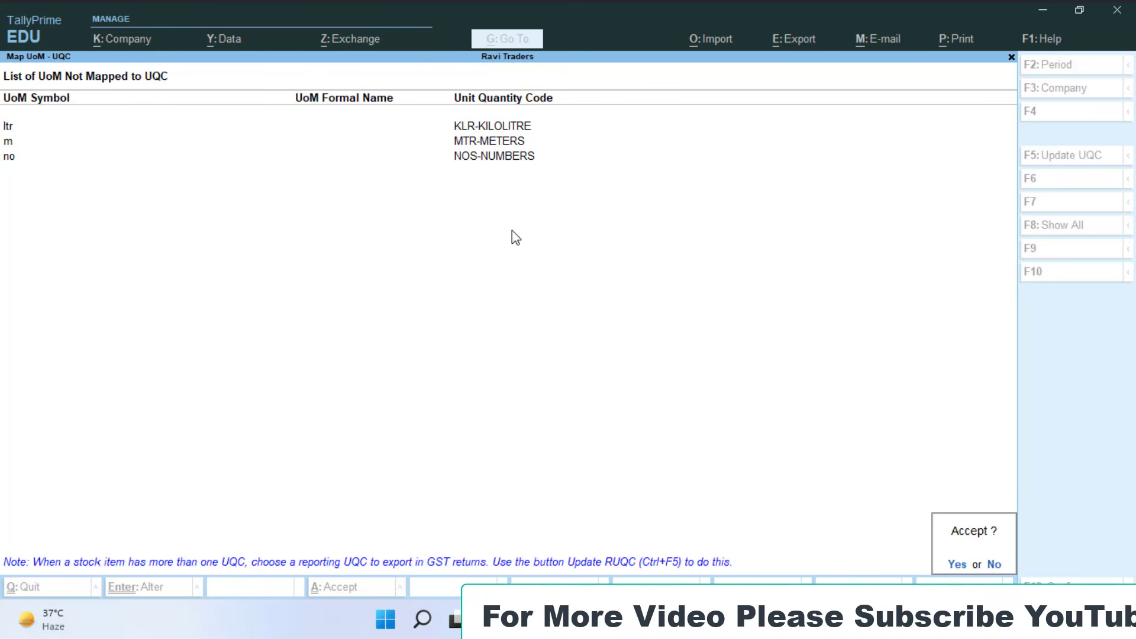
key("y")
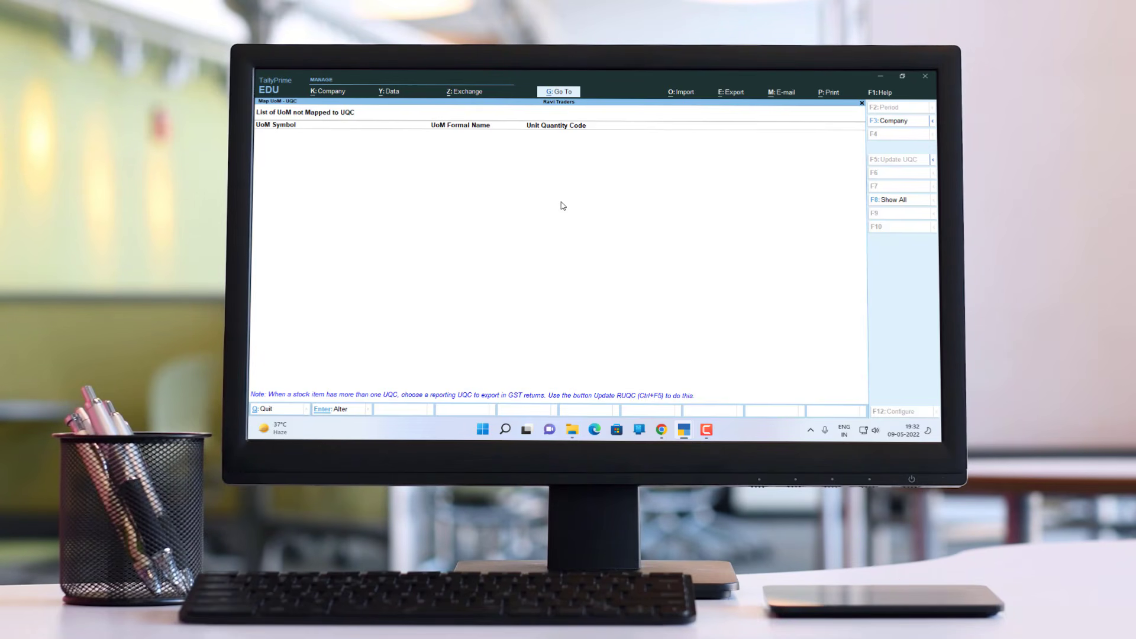
Close the Map UoM - UQC report and the stock item list, returning to the Gateway of Tally.
key("Escape")
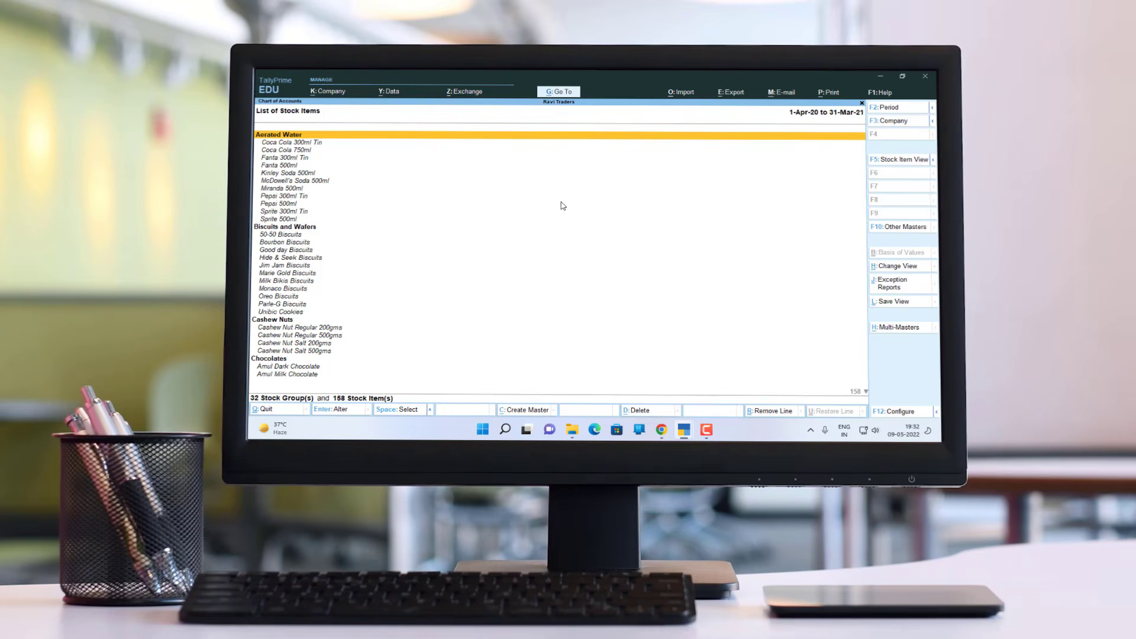
key("Escape")
key("Escape")
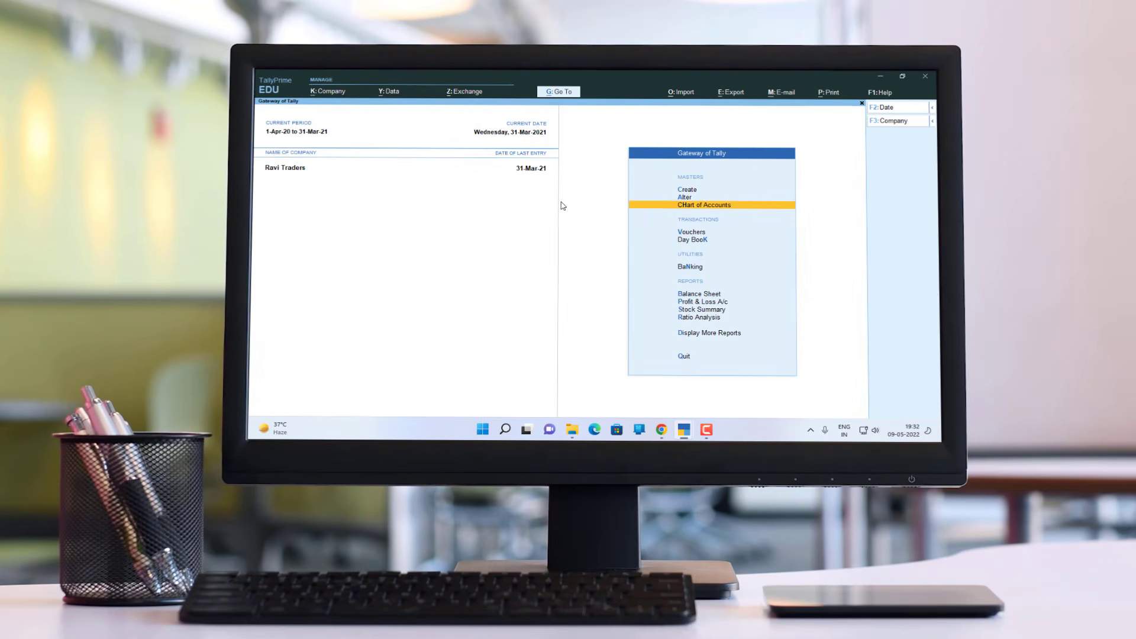